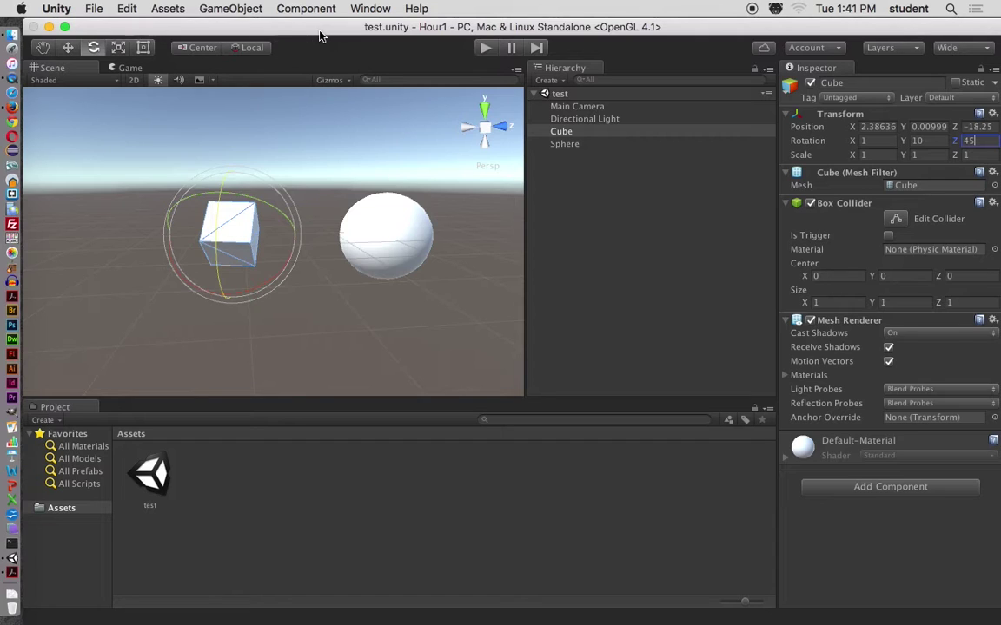
- Hide Unity, switch to Finder and open the Hour1 project folder inside Mult 112 on the faculty drive
key("super+h")
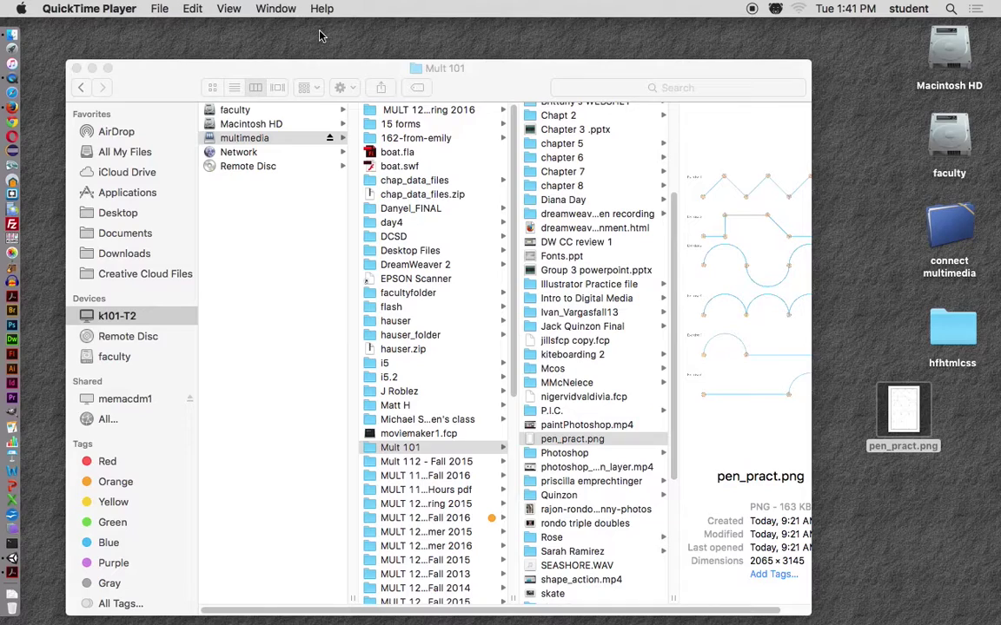
left_click(221, 70)
left_click_drag(222, 69, 218, 55)
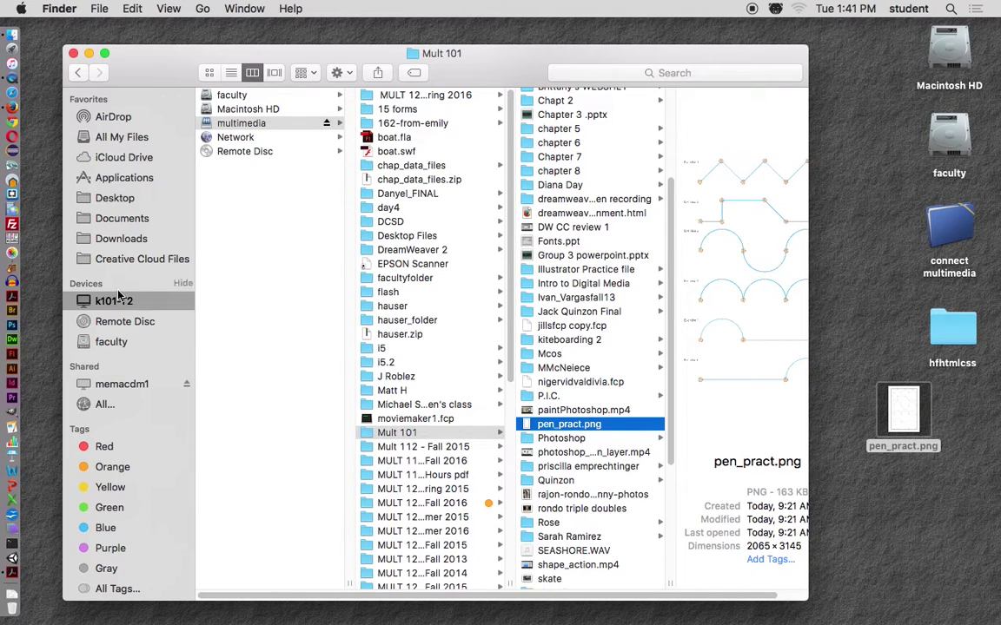
left_click(112, 343)
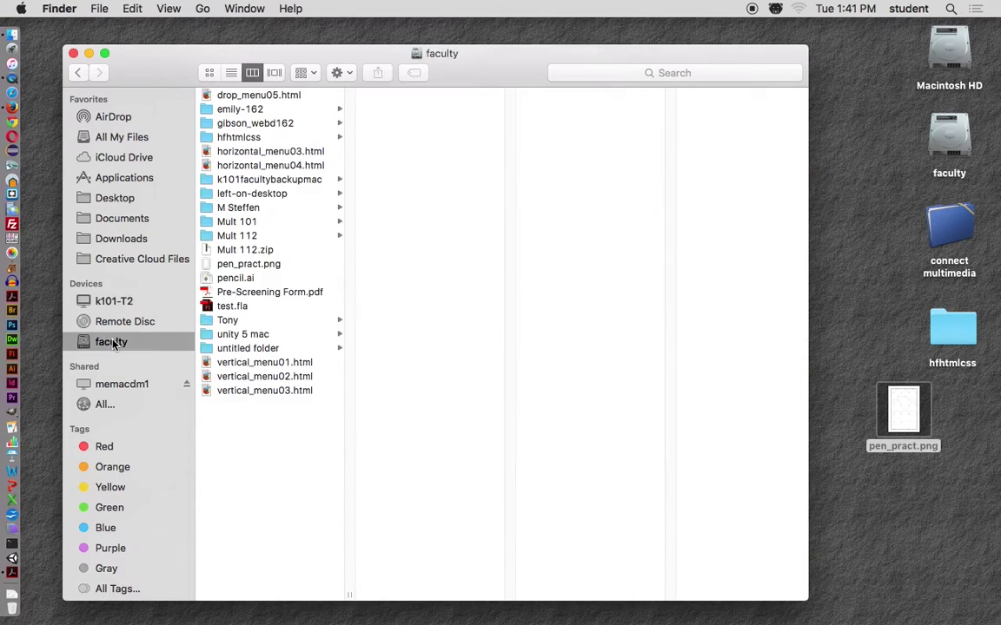
left_click(204, 208)
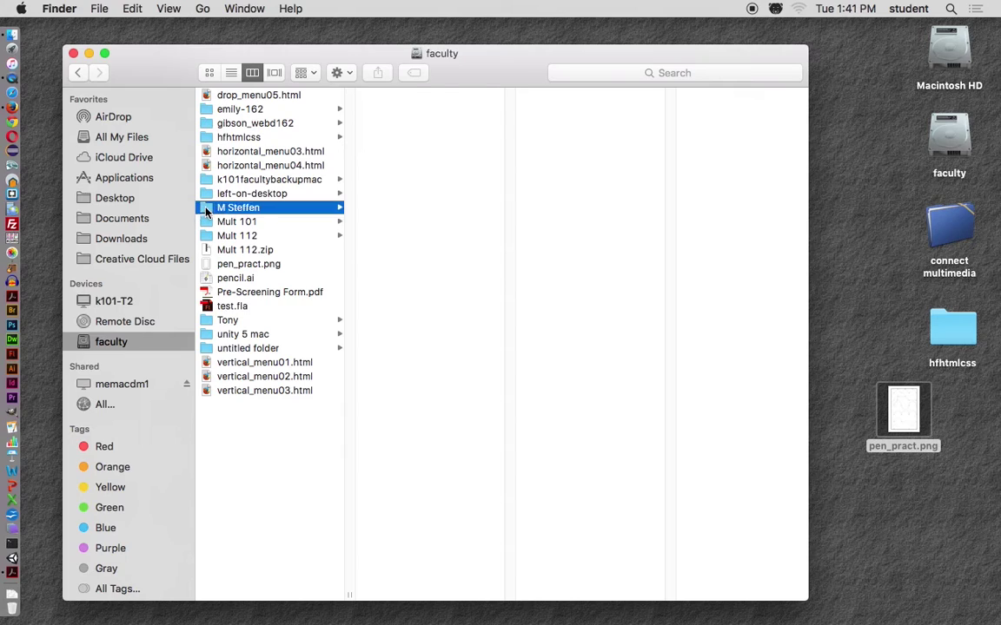
left_click(204, 225)
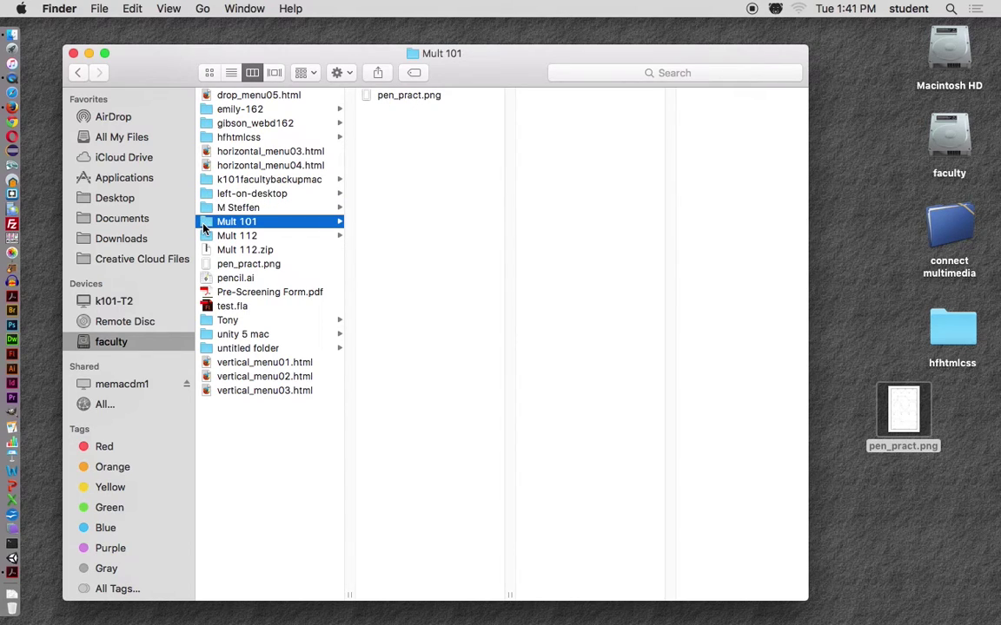
left_click(207, 236)
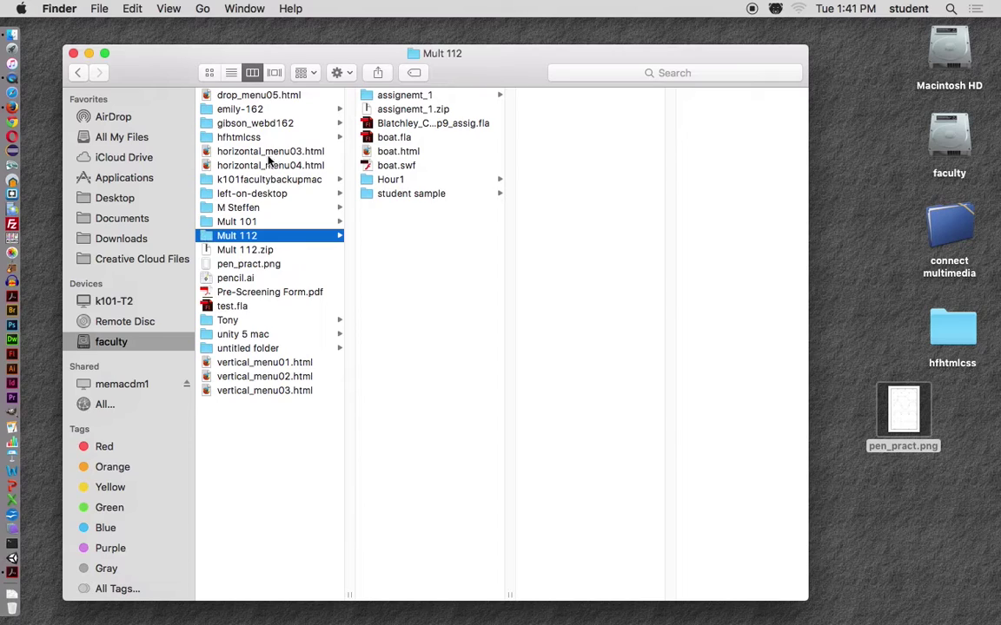
left_click(366, 180)
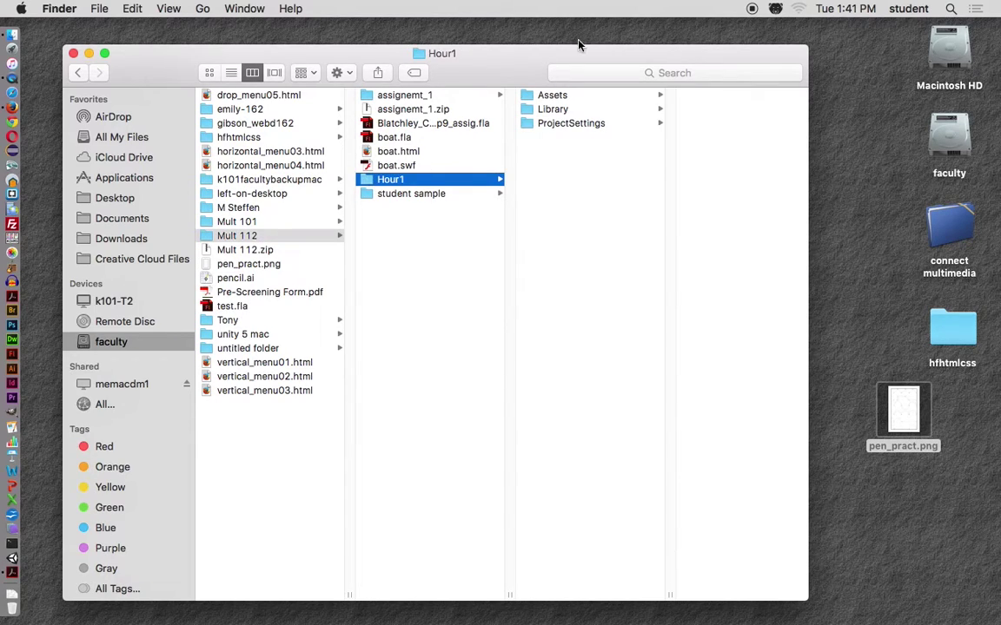
- Examine the Hour1 project's contents: the test.unity scene in Assets and the Assets, Library and ProjectSettings folders
left_click(539, 97)
left_click(675, 98)
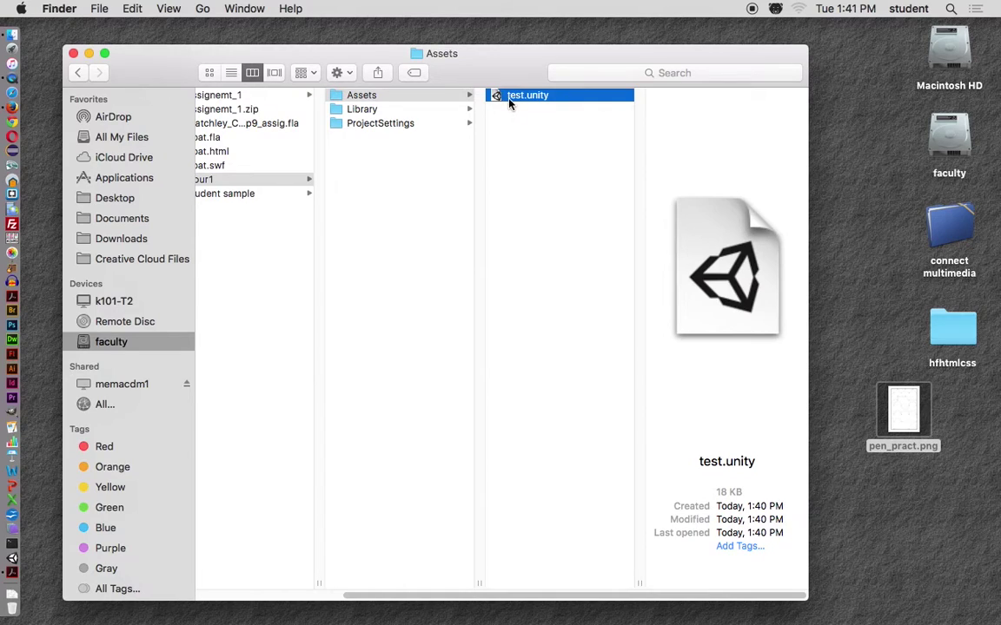
left_click(337, 102)
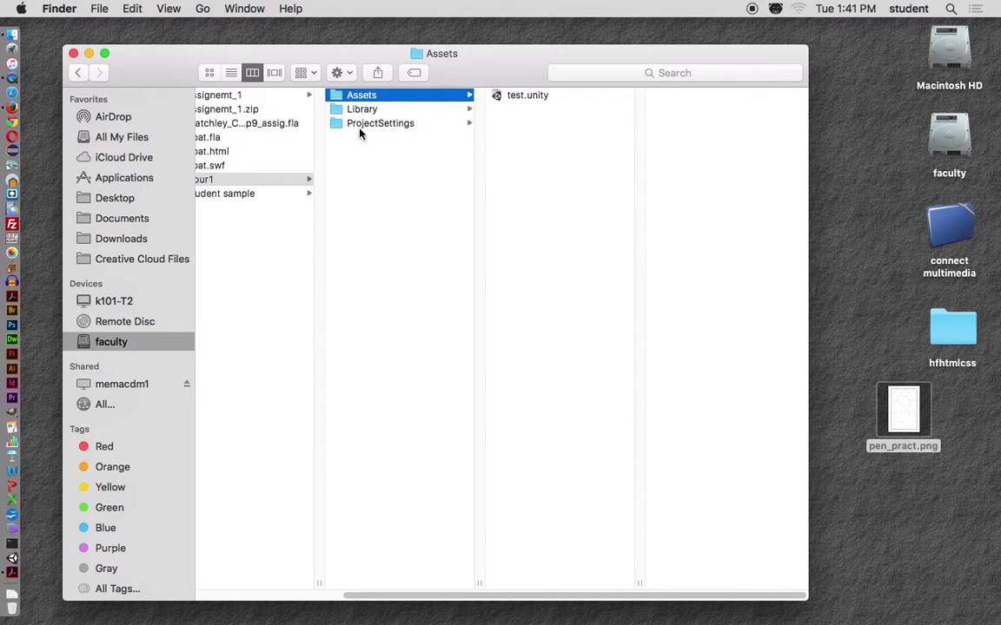
left_click_drag(336, 143, 344, 98)
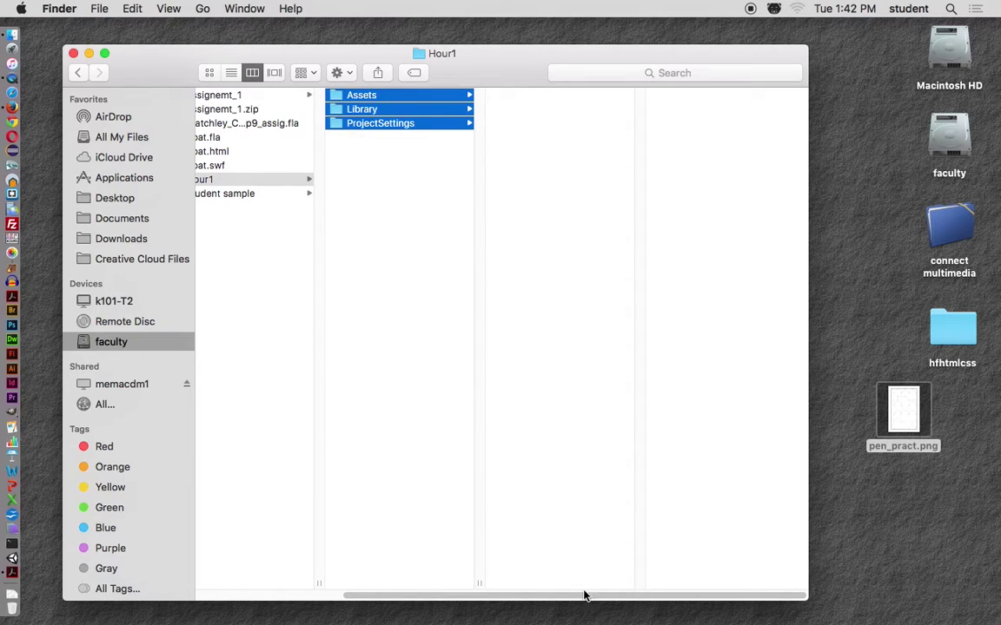
- Compress the whole Hour1 project folder into a zip archive
scroll(573, 598, "left", 3)
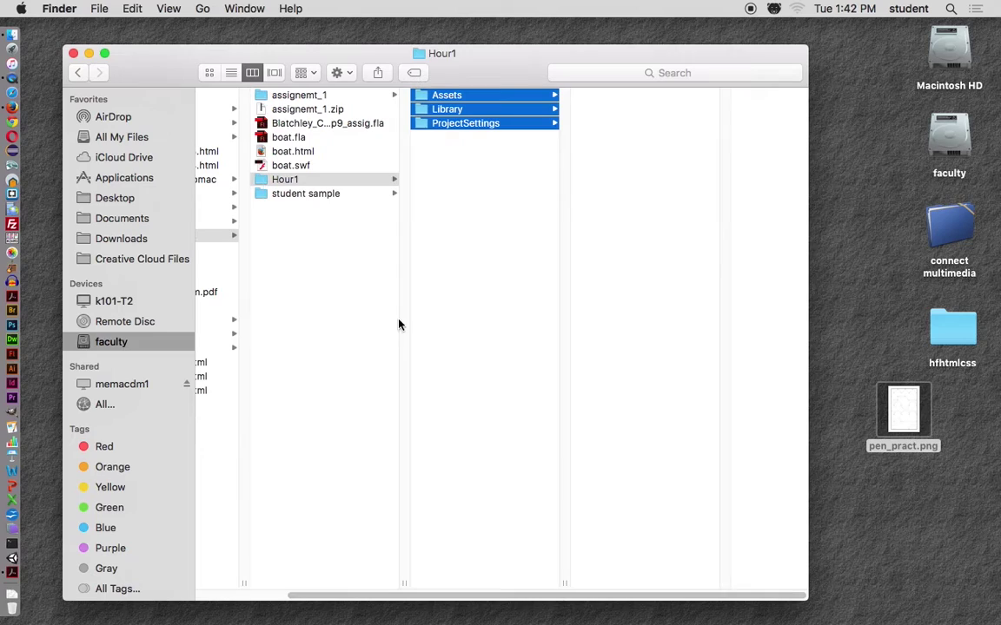
left_click(264, 186)
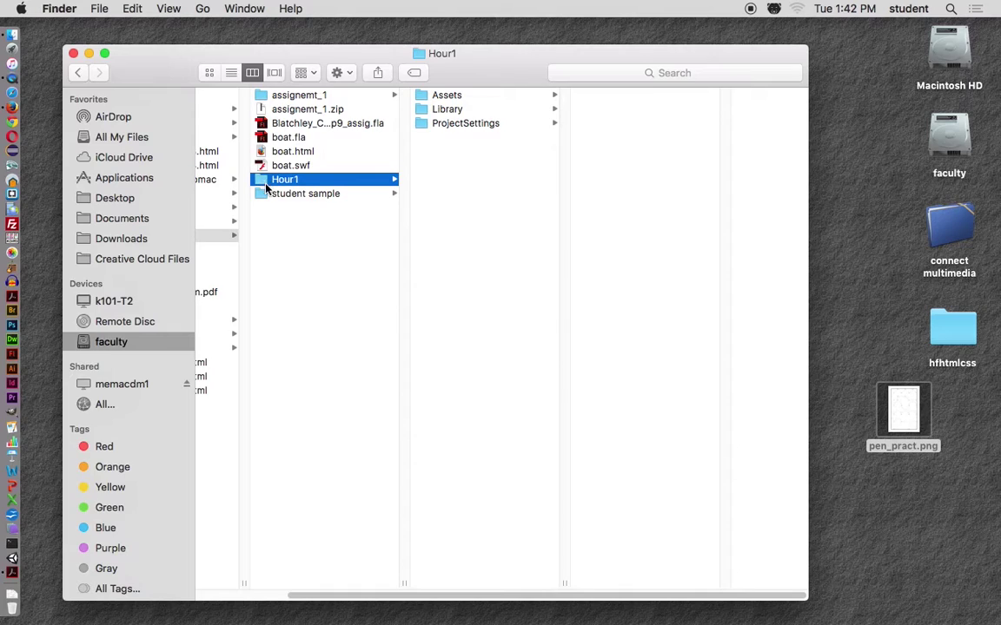
right_click(265, 182)
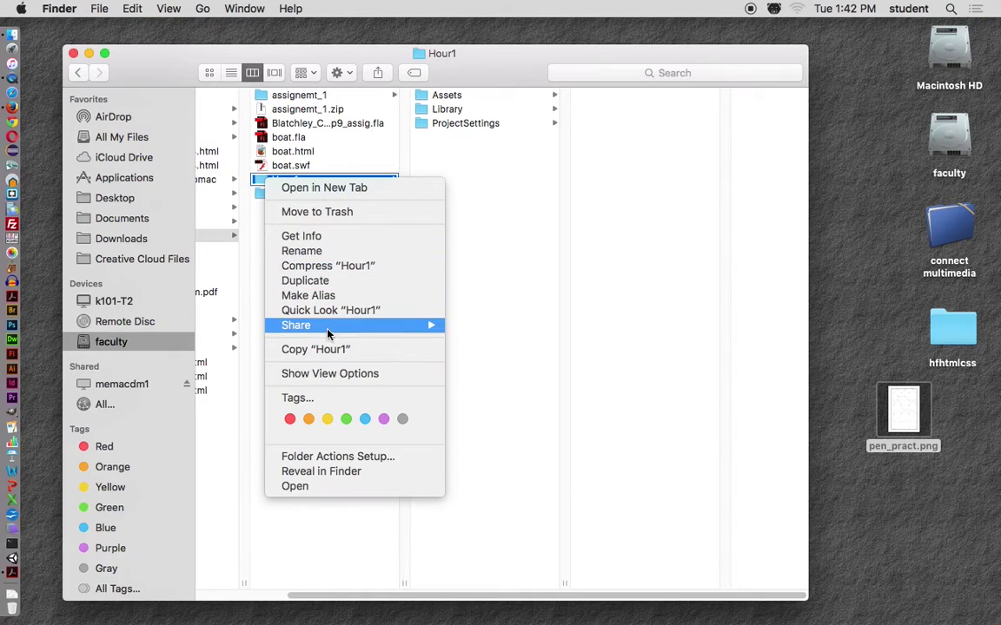
mouse_move(324, 336)
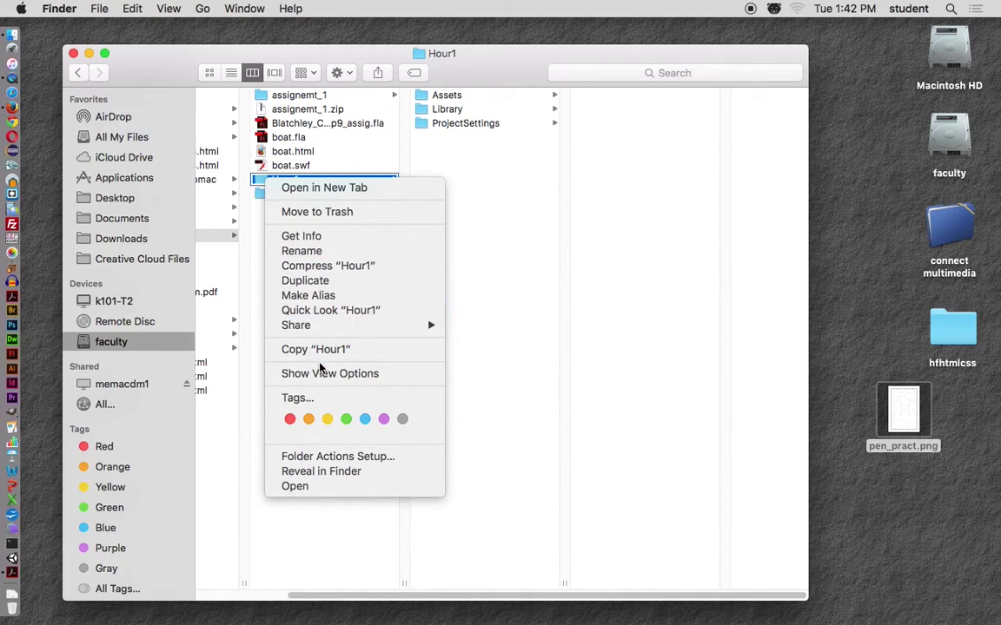
left_click(318, 267)
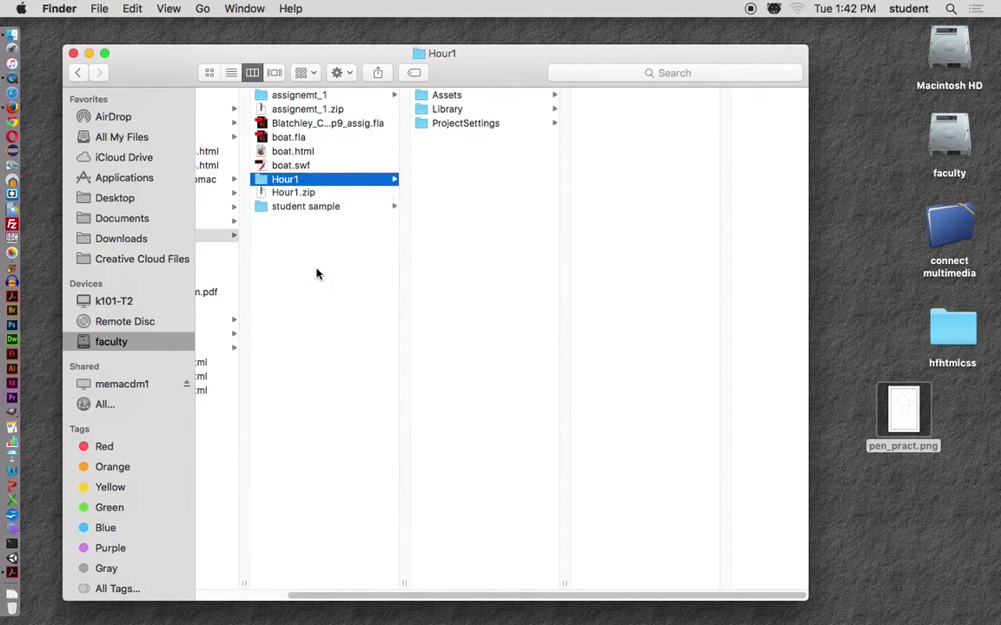
- Rename the Hour1.zip archive by adding the submitter's last name and an underscore before Hour1
left_click(263, 194)
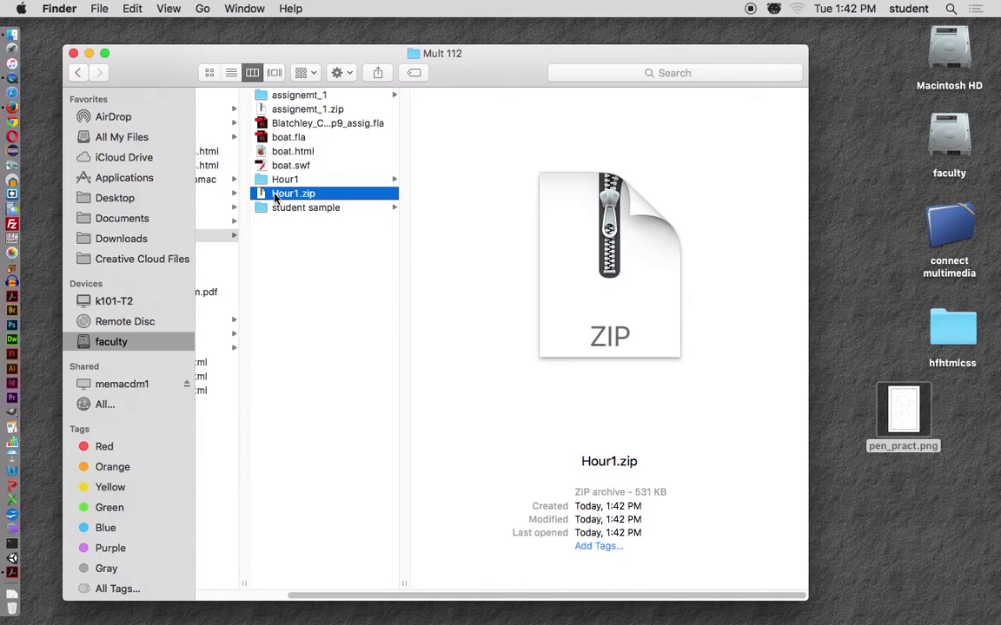
left_click(272, 194)
left_click(278, 196)
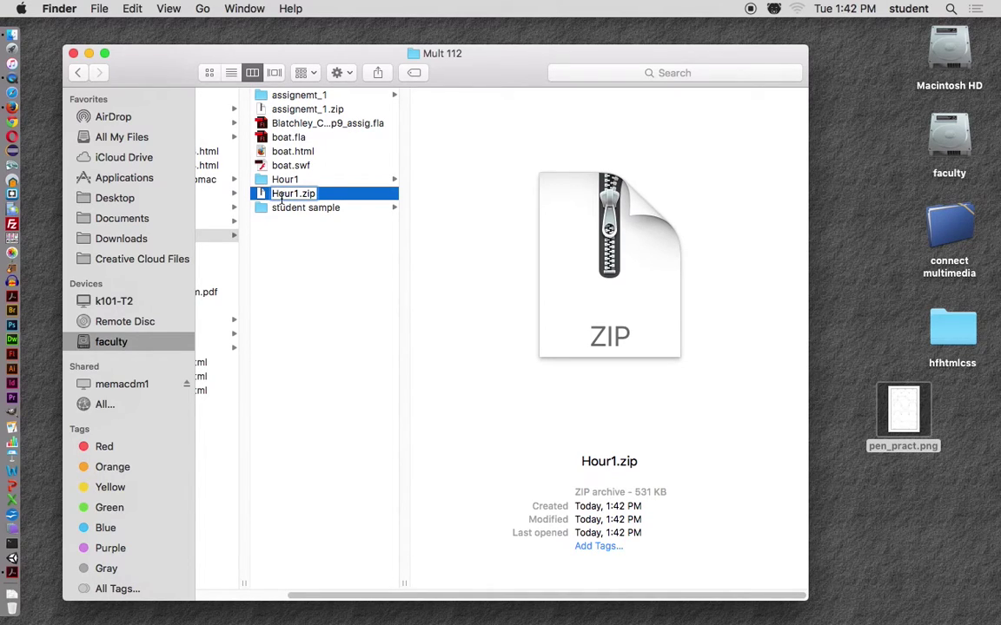
type("Sabal")
type("lett_")
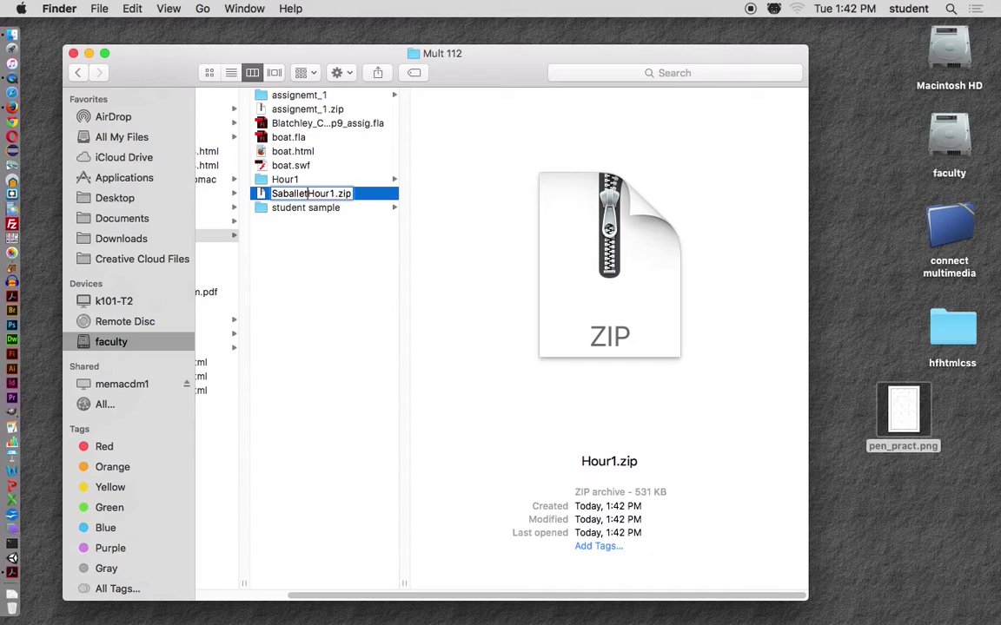
key("Return")
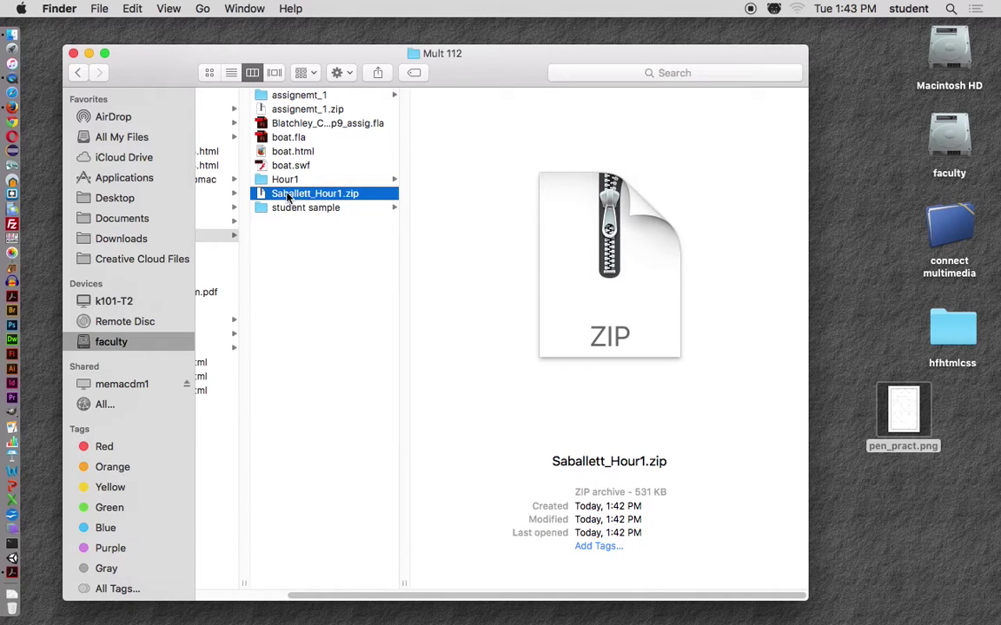
- Switch to Blackboard in Firefox and open the Hour 1 assignment of the FALL 2016 – MULT112 (63562 – Z) course
key("super+Tab")
key("super+Tab")
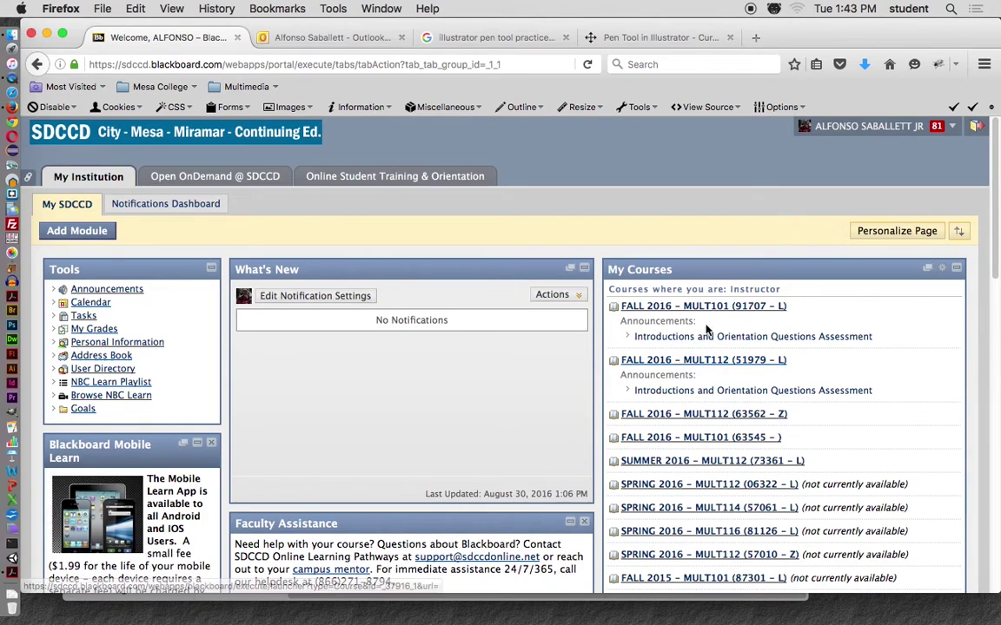
left_click(714, 415)
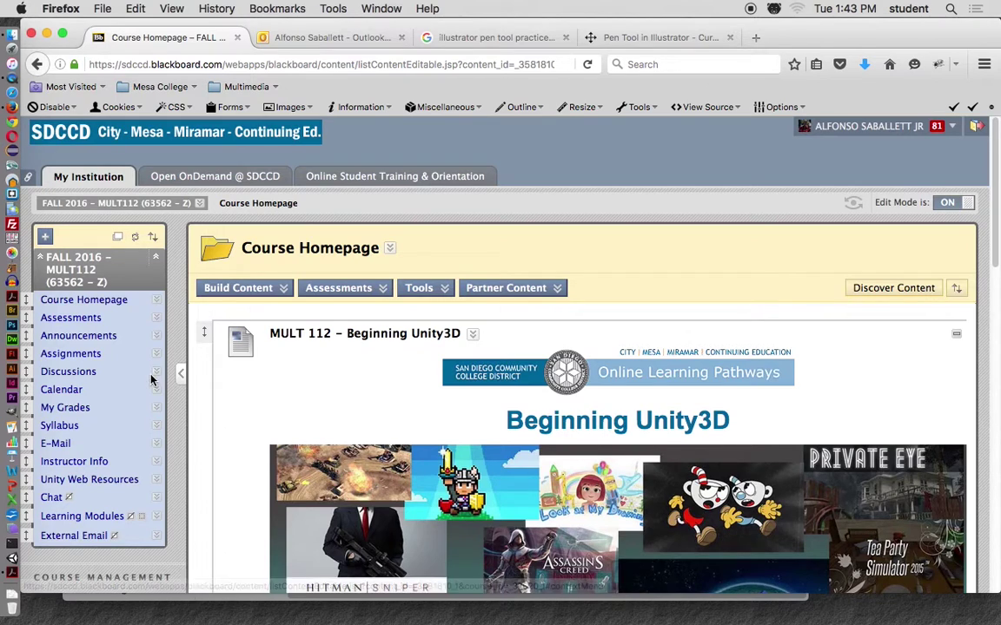
scroll(139, 366, "down", 1)
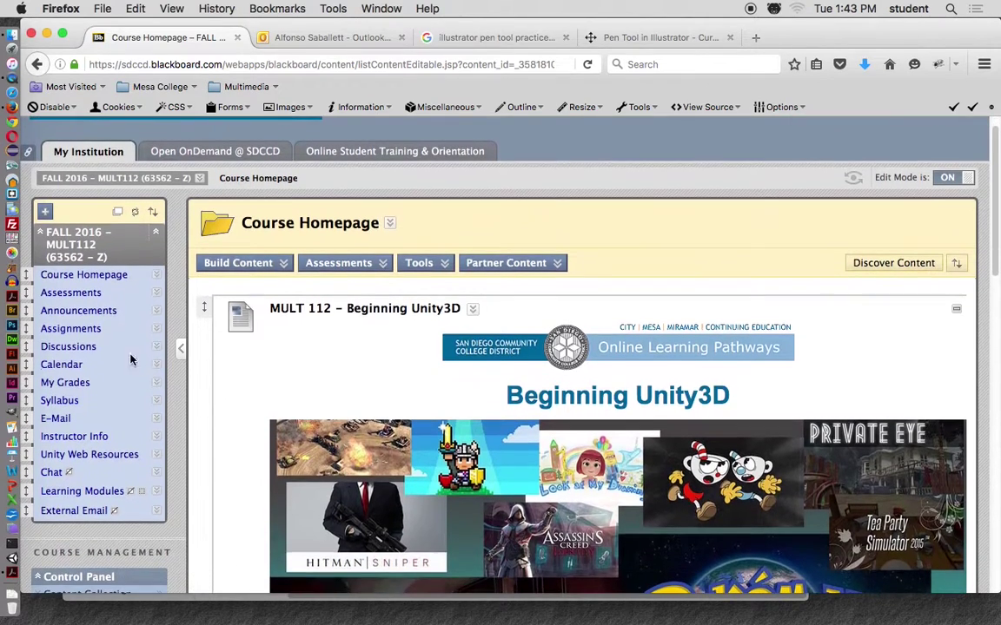
left_click(86, 336)
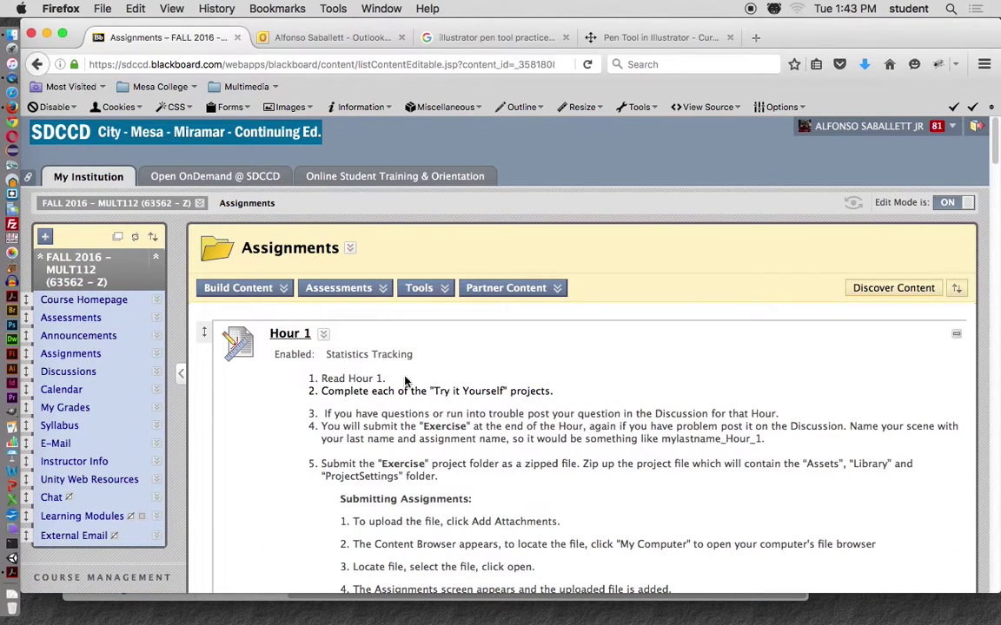
left_click(289, 335)
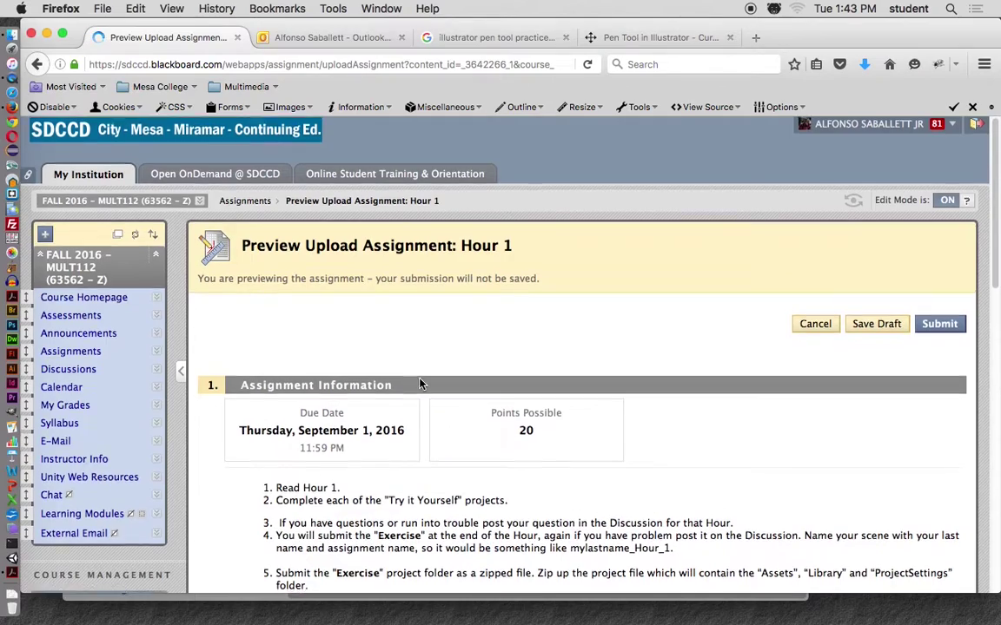
- Attach the renamed Hour1 zip file from the faculty drive's Mult 112 folder to the assignment submission
scroll(419, 384, "down", 10)
scroll(420, 382, "up", 1)
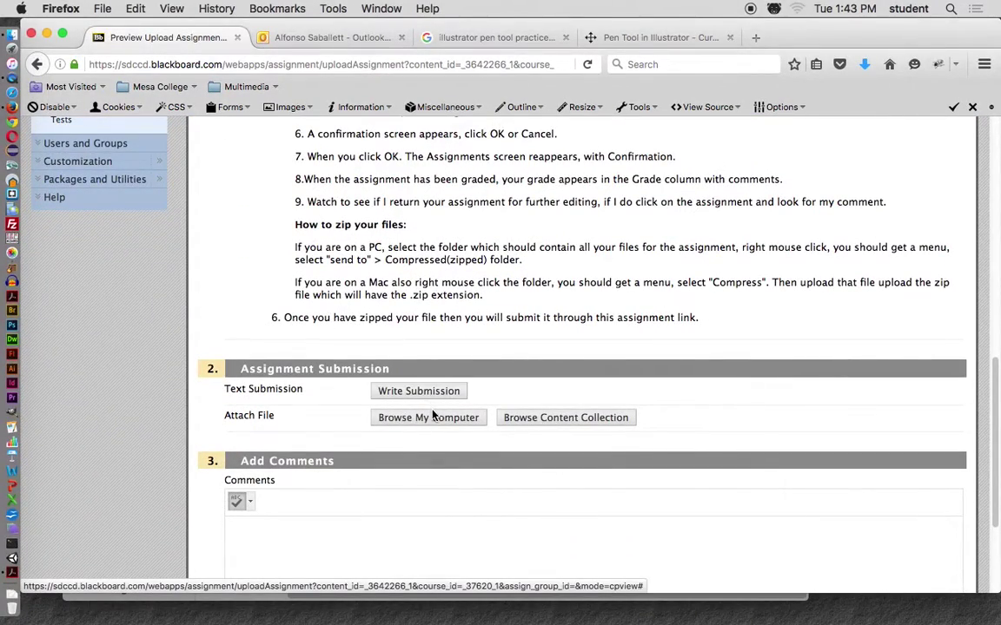
left_click(425, 419)
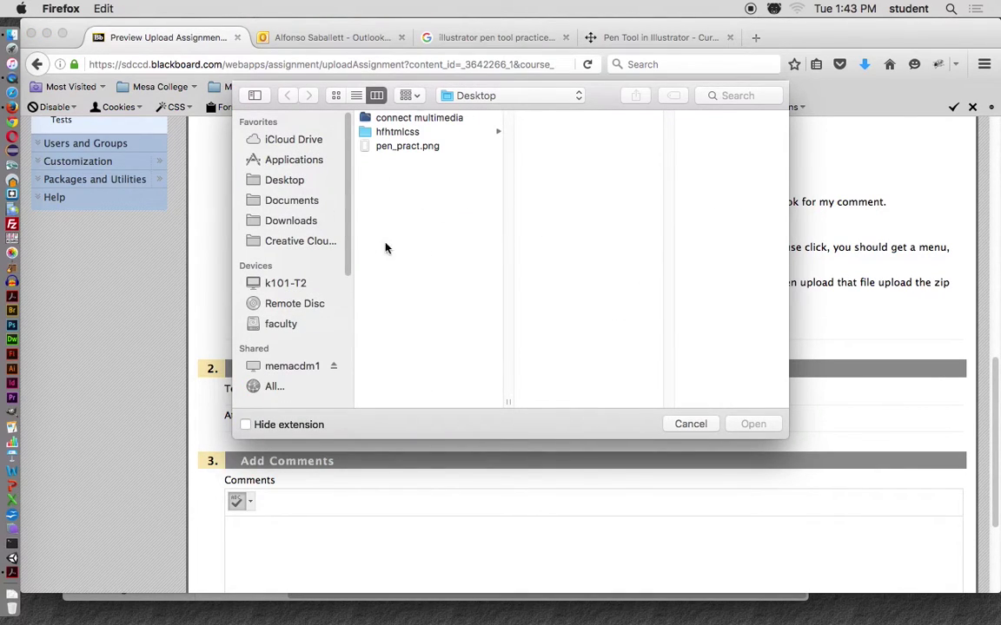
scroll(299, 219, "down", 3)
left_click(291, 247)
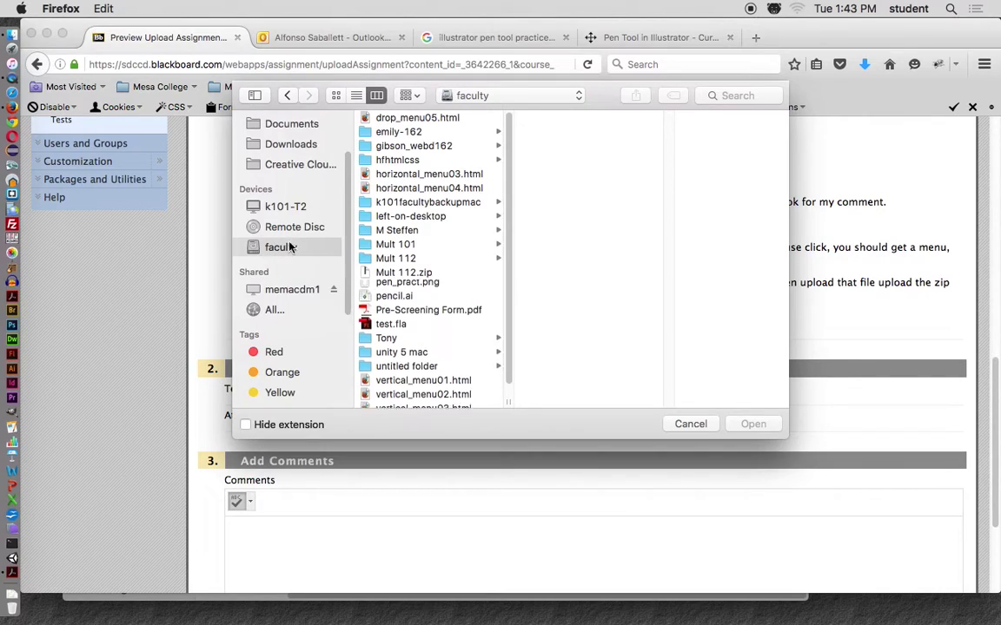
left_click(370, 258)
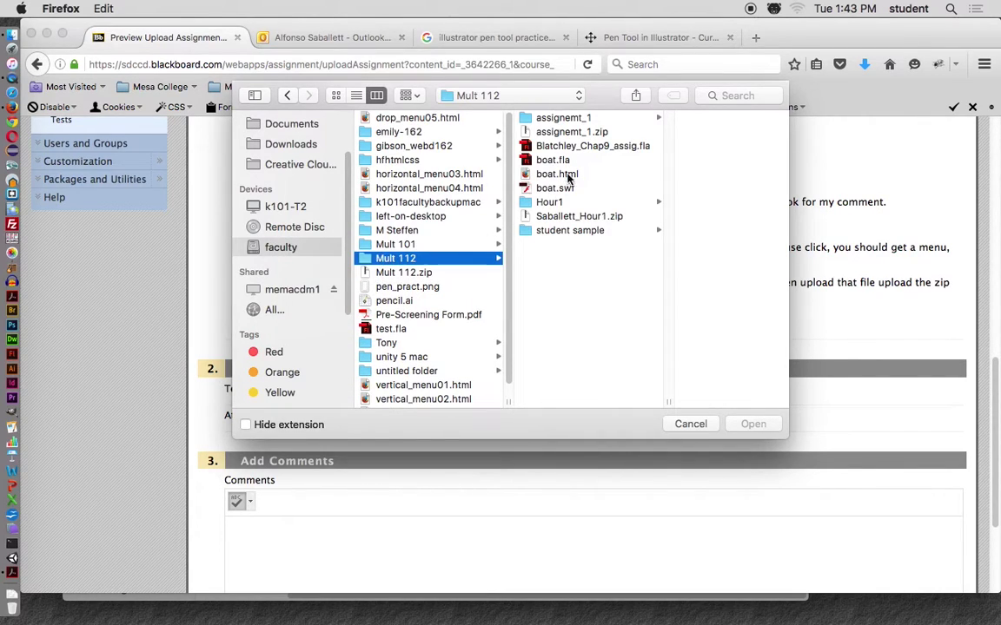
left_click(542, 217)
left_click(753, 424)
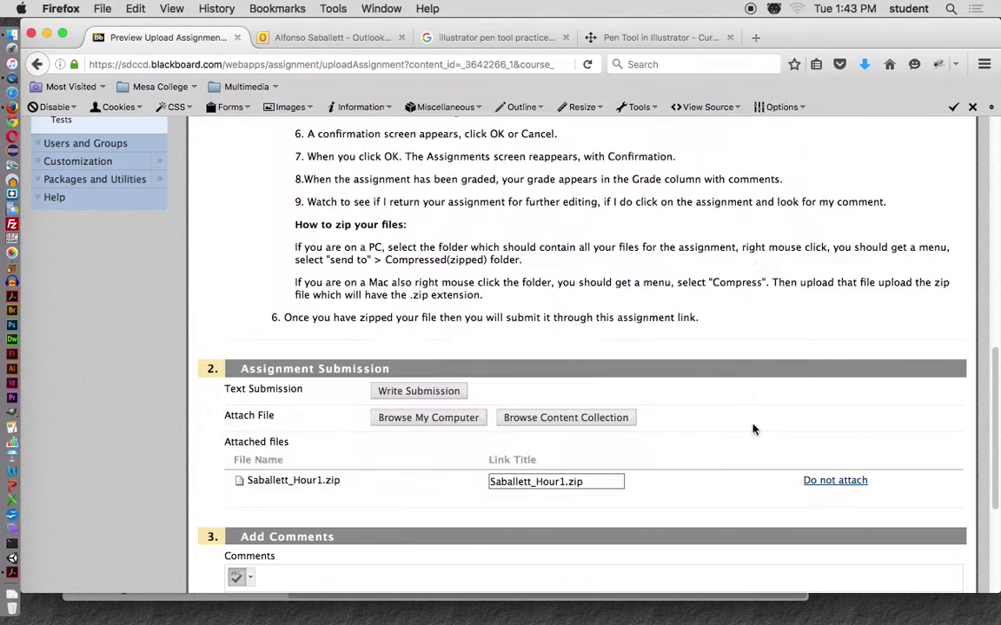